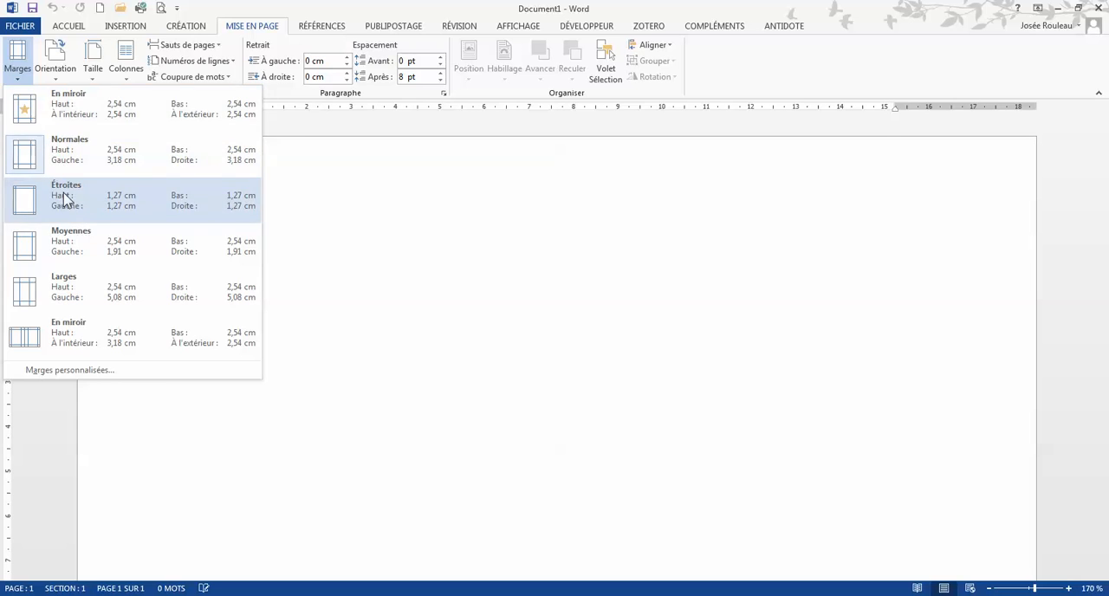
Apply narrow (Étroites) margins and enter the two heading lines "Budget" and "Octobre 2016".
left_click(63, 192)
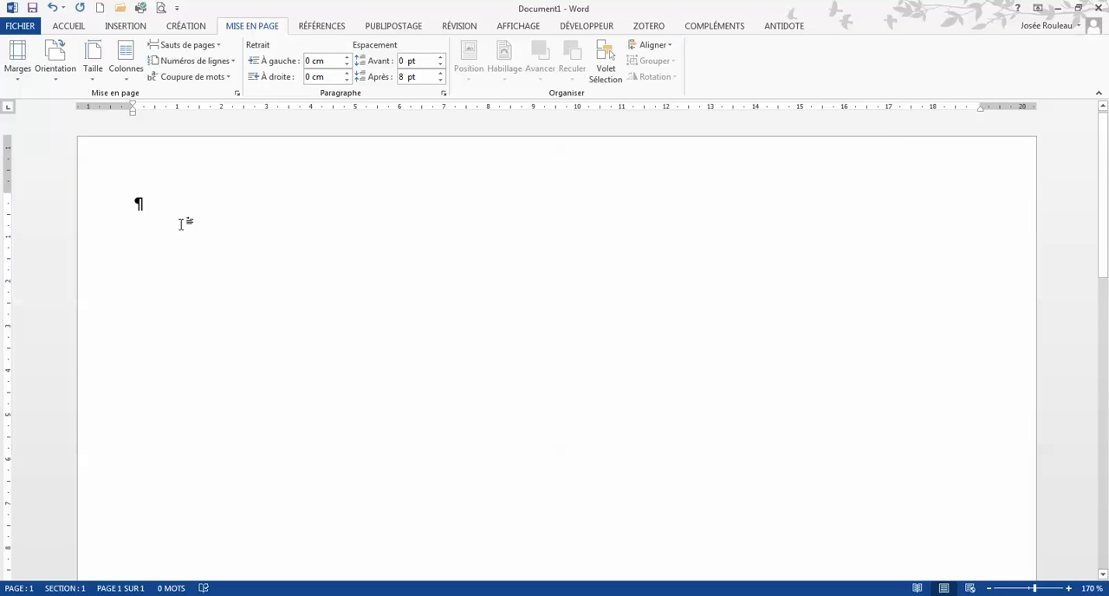
type("Budget")
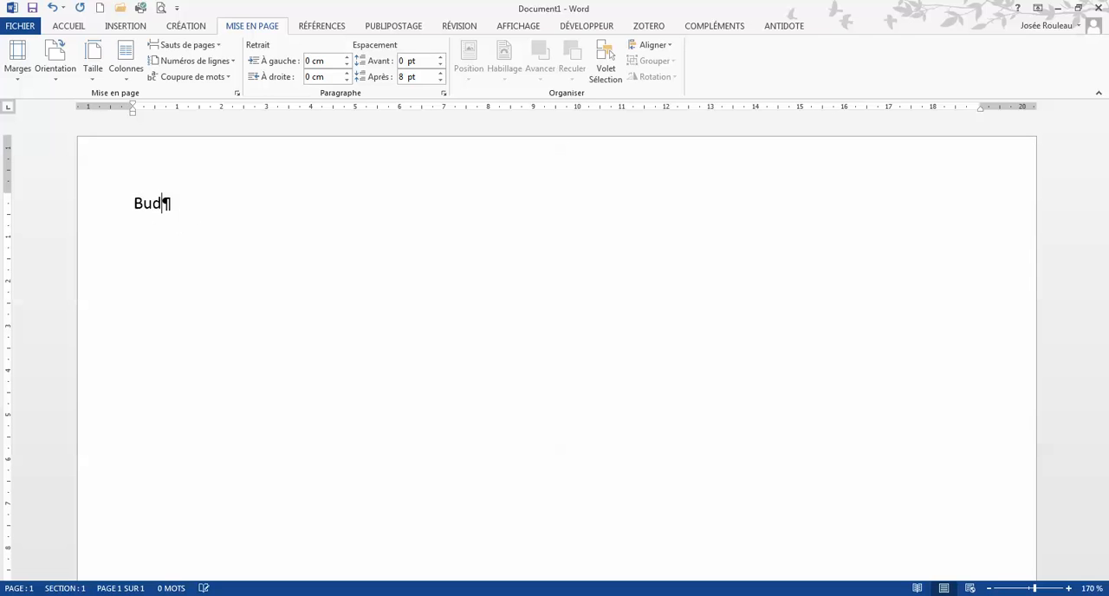
key("Return")
type("Octobre 2016")
Format both heading lines in 14 pt bold.
left_click_drag(237, 240, 132, 199)
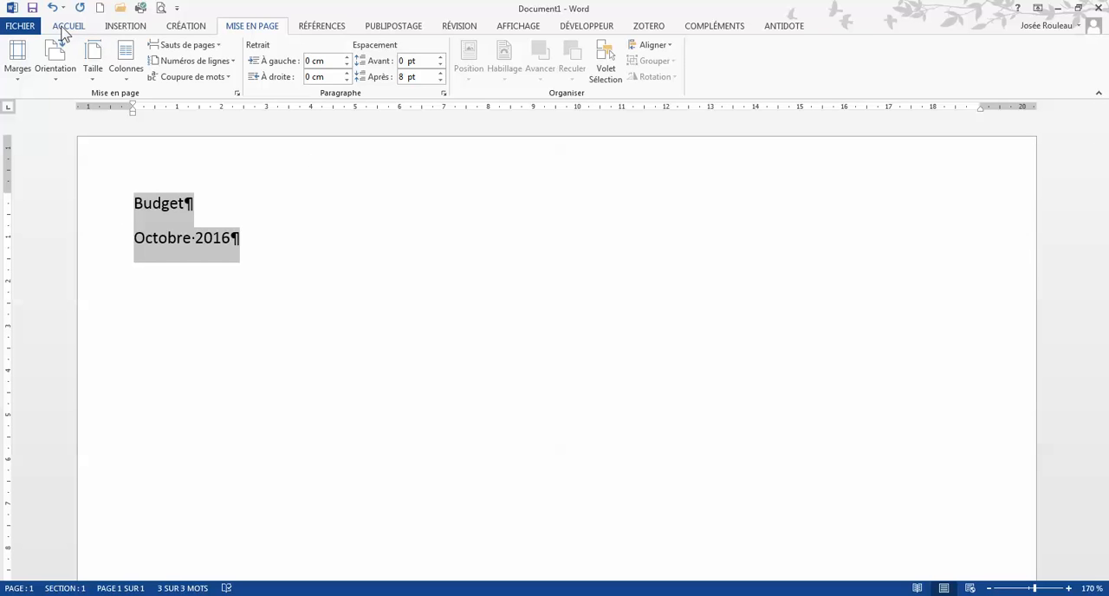
left_click(67, 26)
left_click(244, 51)
type("14")
key("Return")
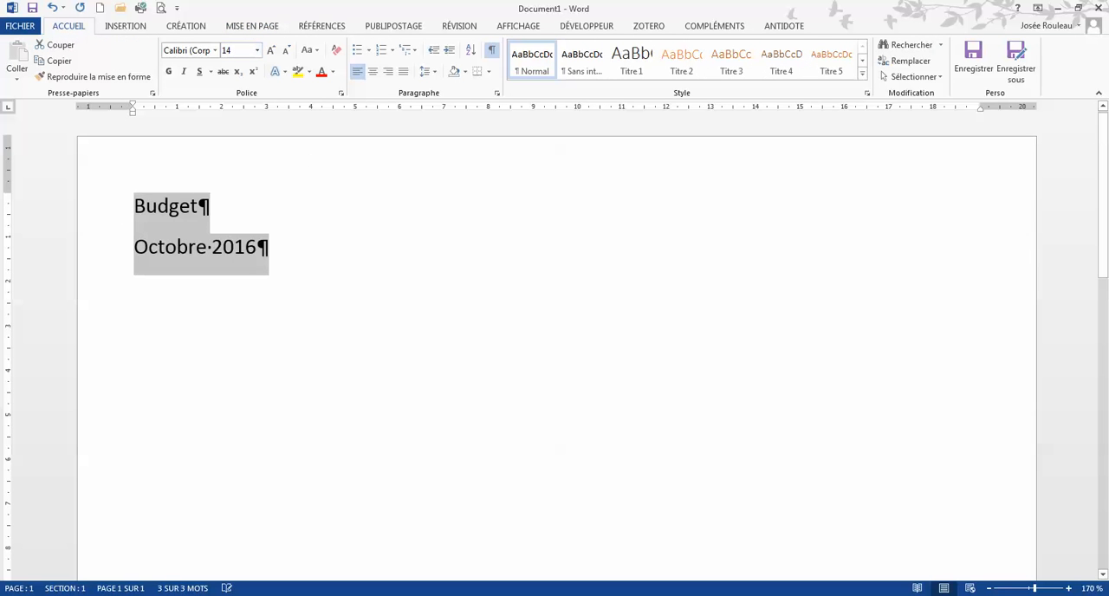
left_click(168, 72)
Add a line below "Octobre 2016" in the no-spacing (Sans interligne) style and enter "Loyer".
left_click(290, 260)
key("Return")
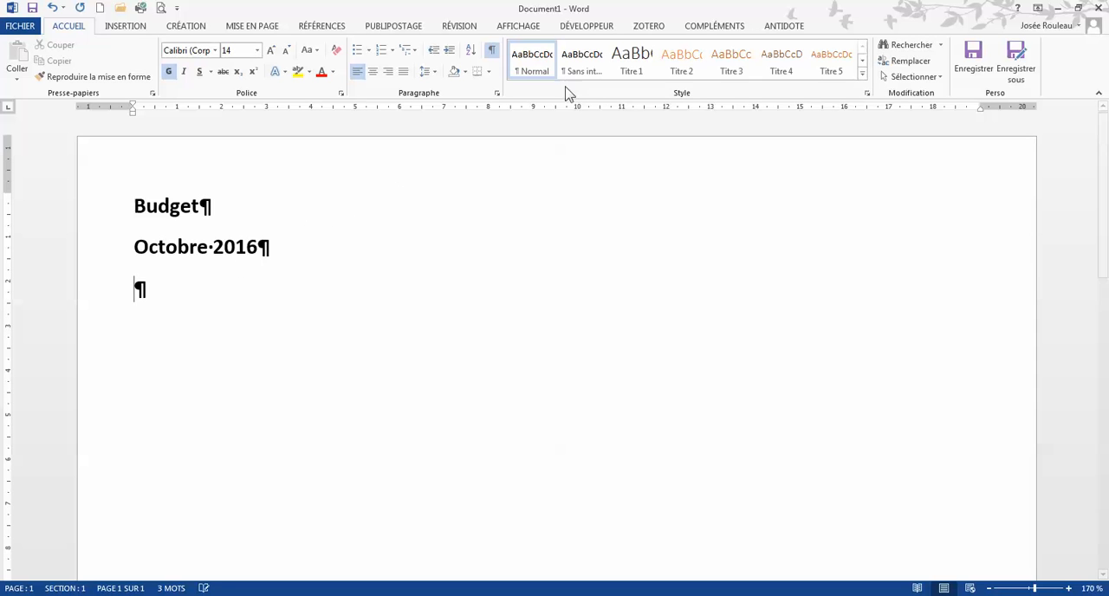
left_click(579, 62)
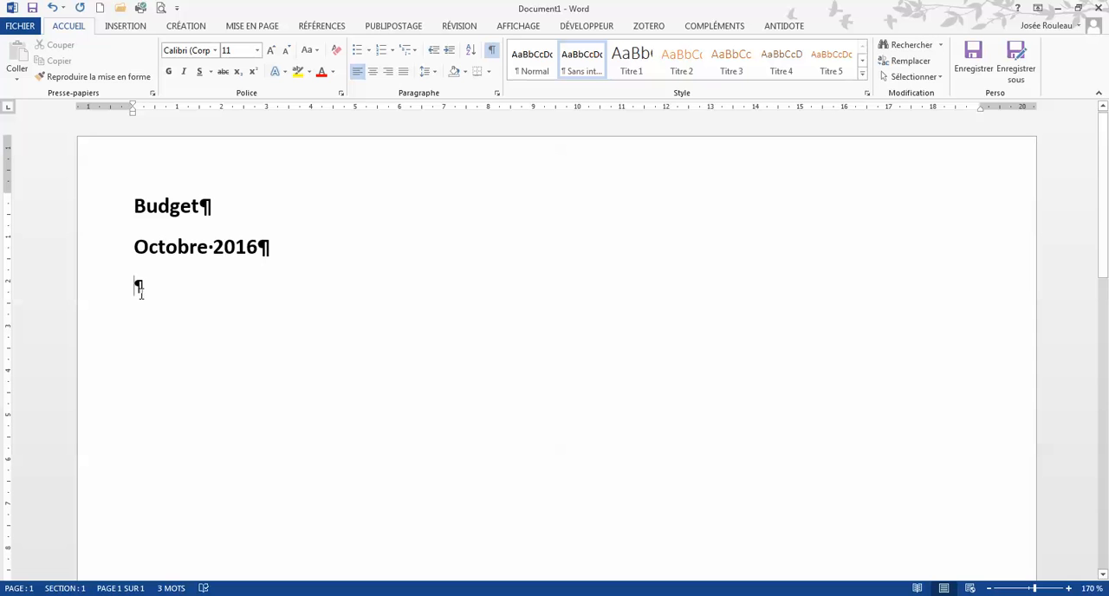
type("Loyer")
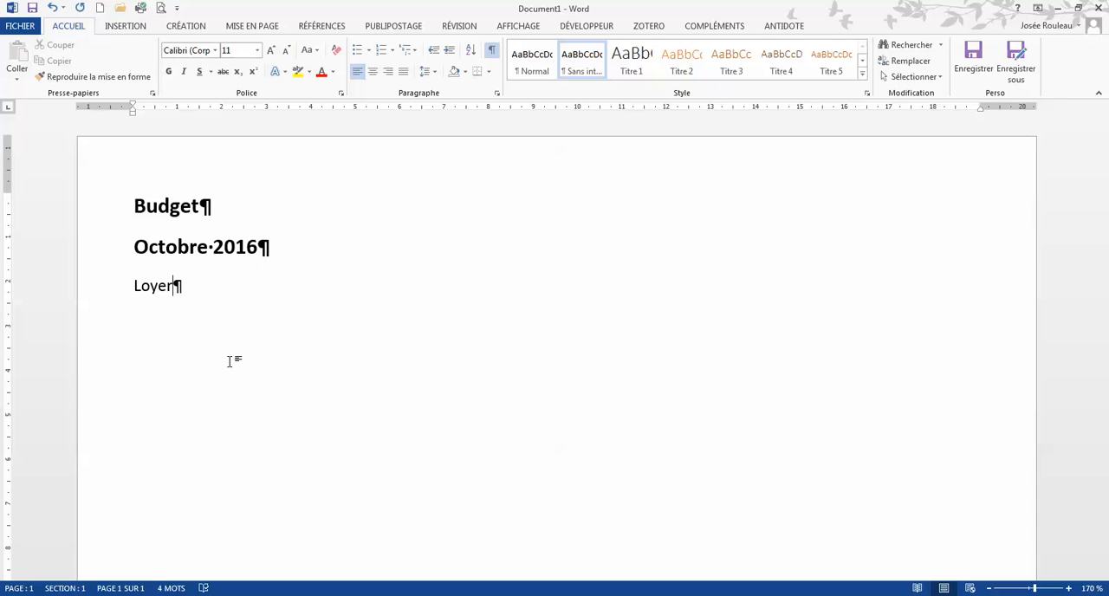
Insert a tab after "Loyer" and set a right-aligned tab stop at 7,5 cm.
key("Tab")
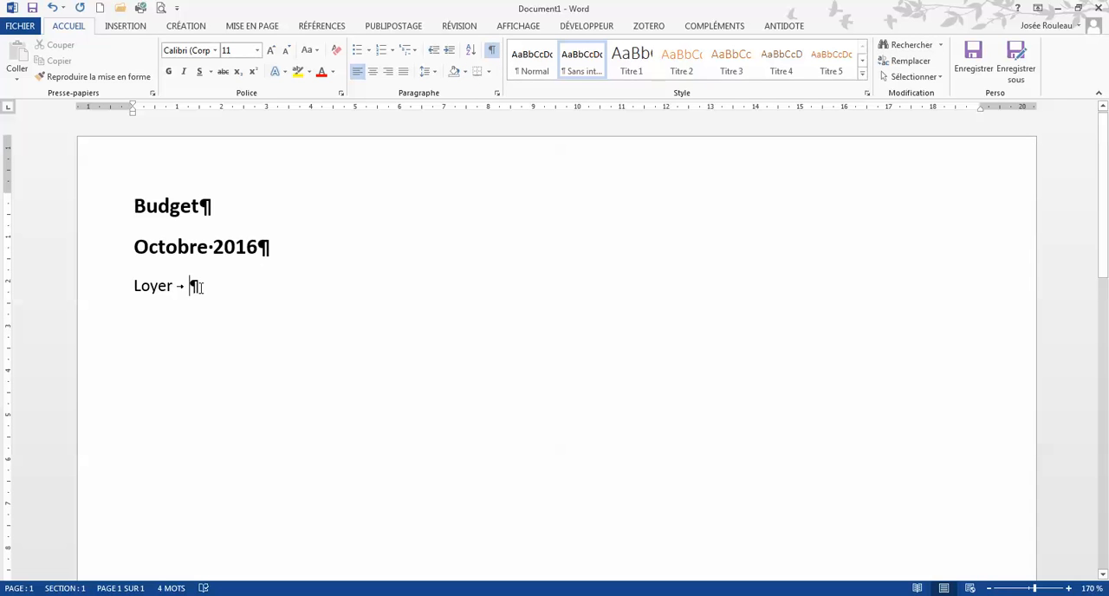
left_click(466, 109)
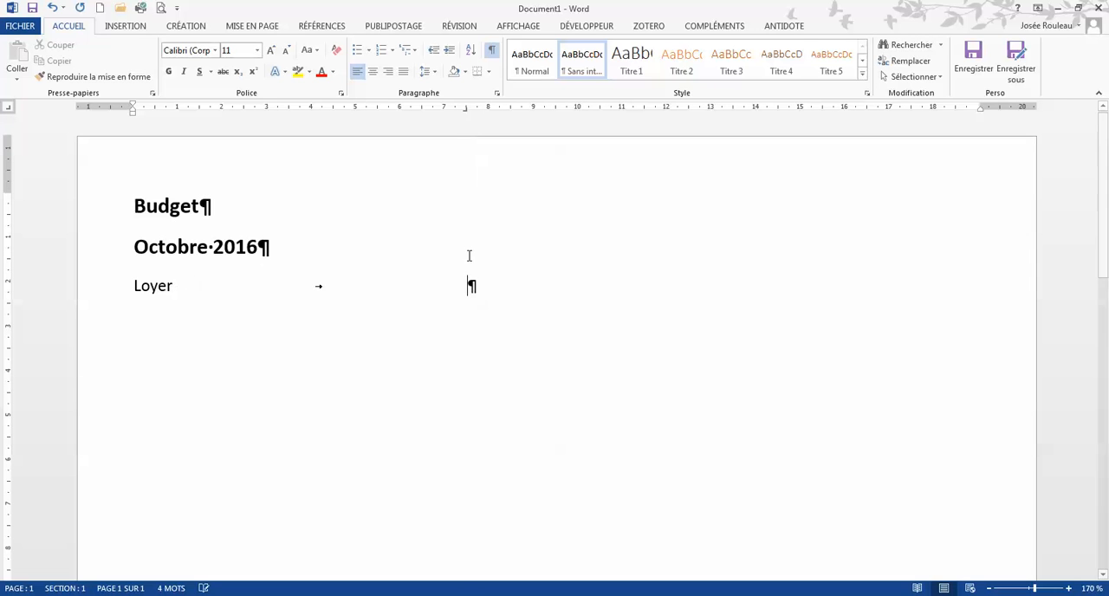
left_click(466, 111)
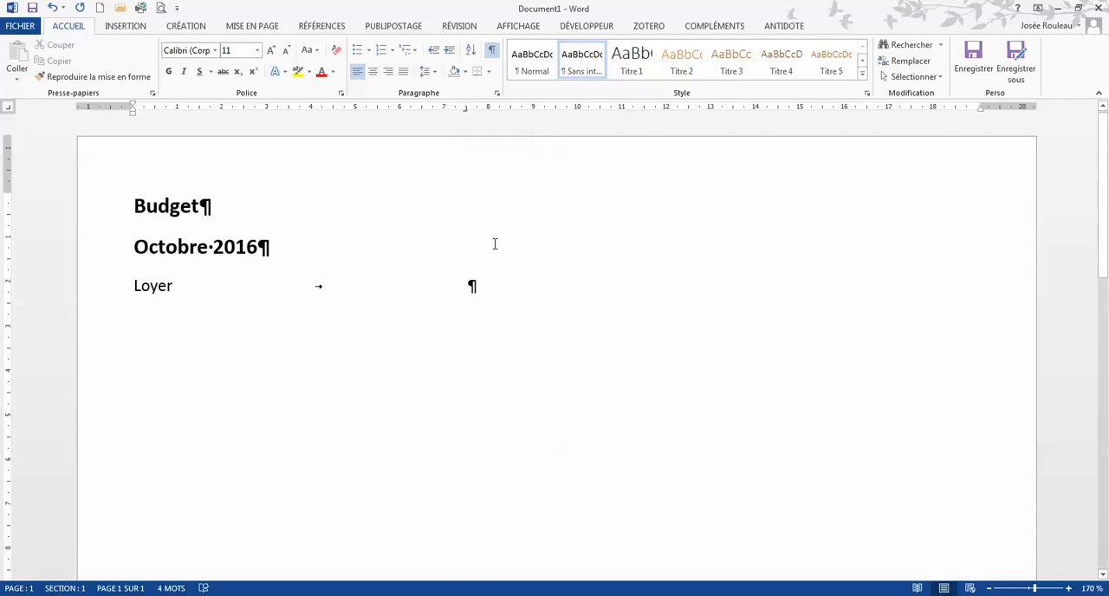
Insert another tab on the Loyer line and enter the amount "540,00 $".
key("Tab")
type("540,00 $")
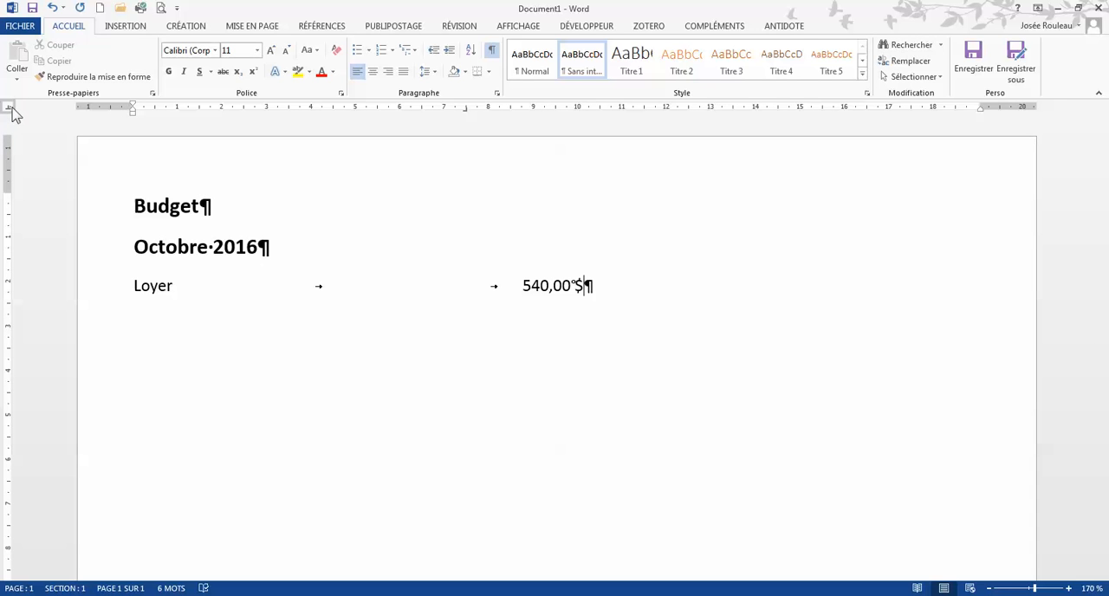
Set decimal tab stops at 10,5 cm and 14,5 cm on the Loyer line, adding a tab after the amount.
left_click(599, 111)
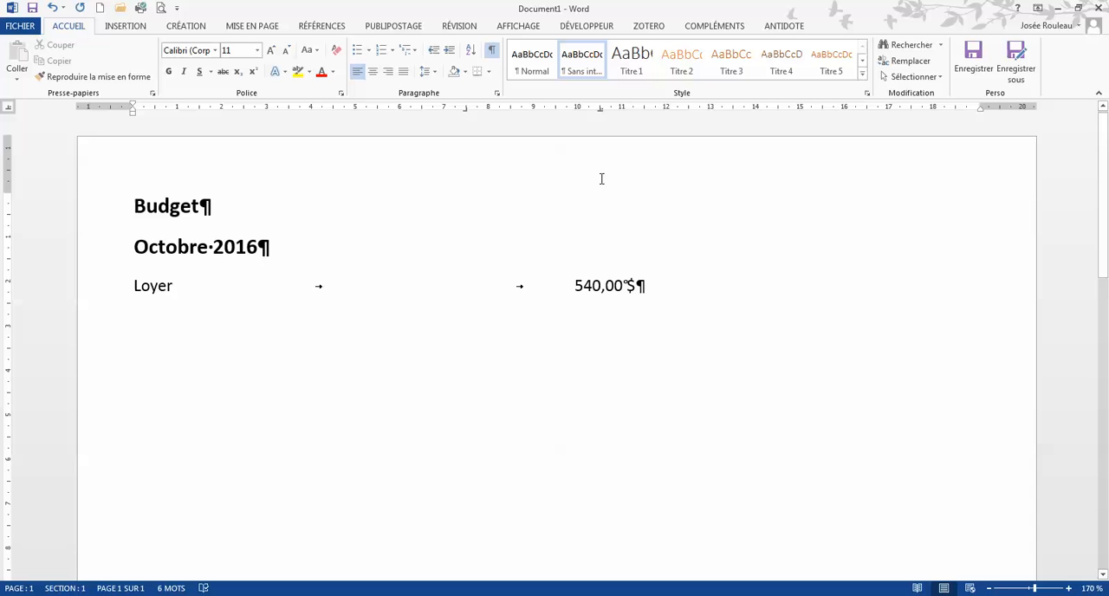
left_click(599, 111)
key("Tab")
left_click(777, 109)
Give the 7,5 cm tab stop on the Loyer line a dotted leader (option 2).
double_click(466, 110)
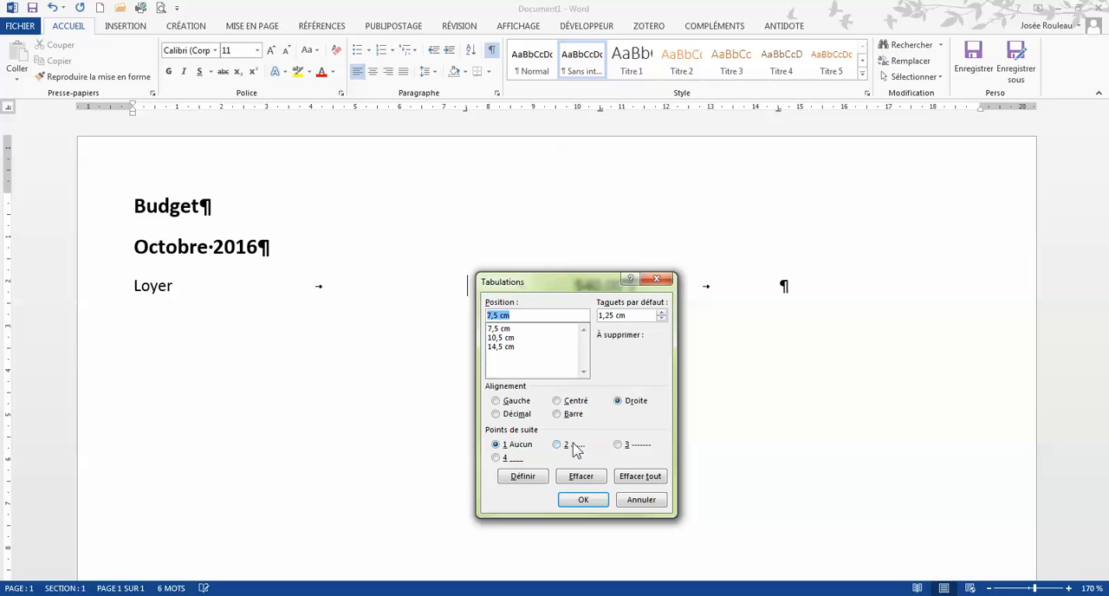
left_click_drag(544, 286, 691, 184)
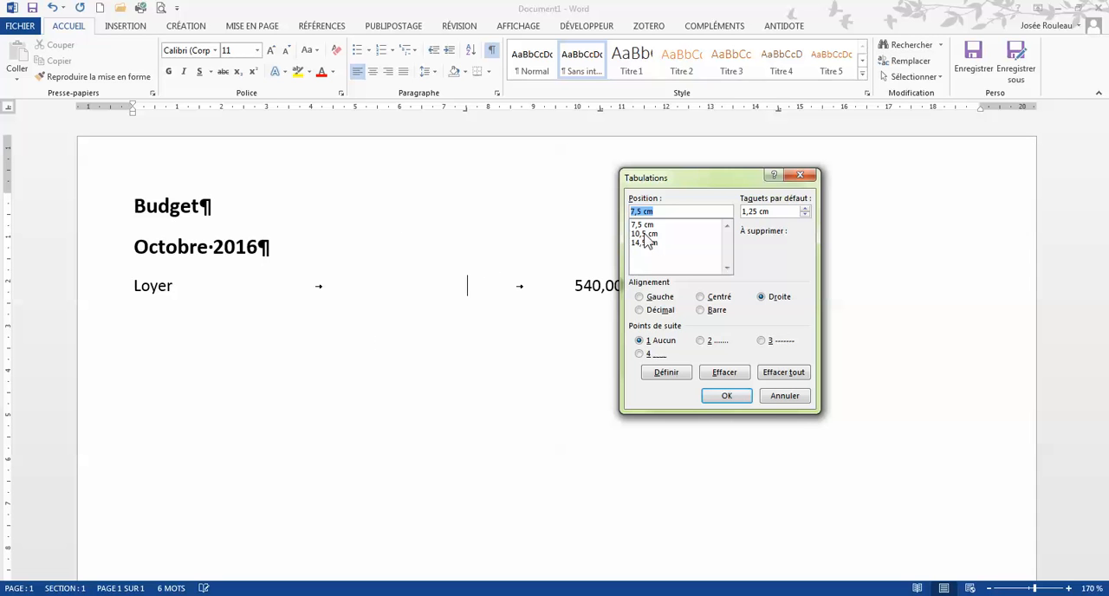
left_click_drag(693, 178, 682, 160)
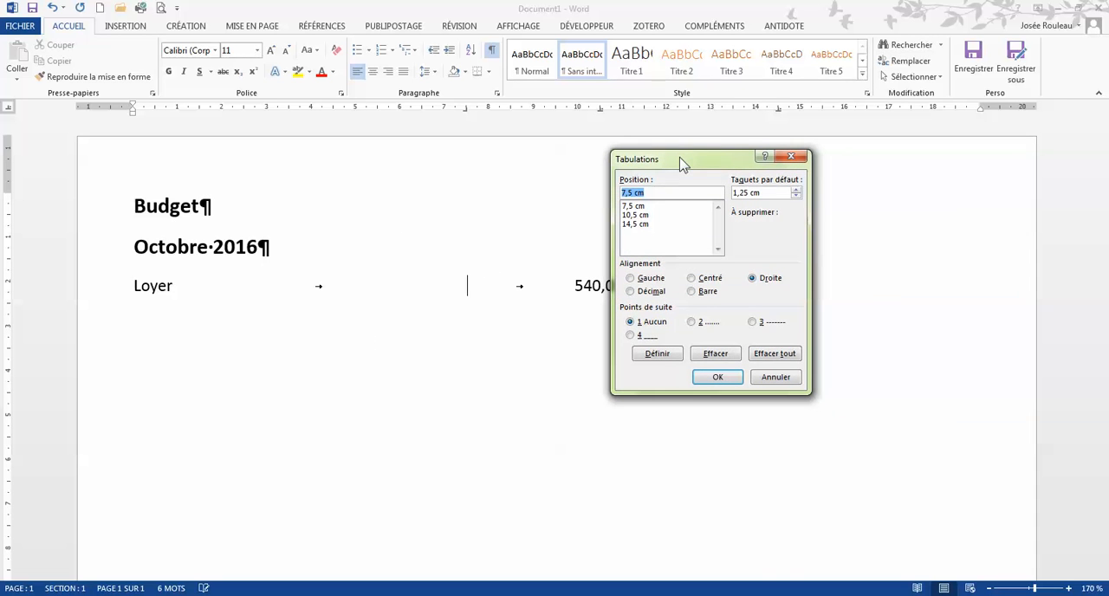
left_click(639, 207)
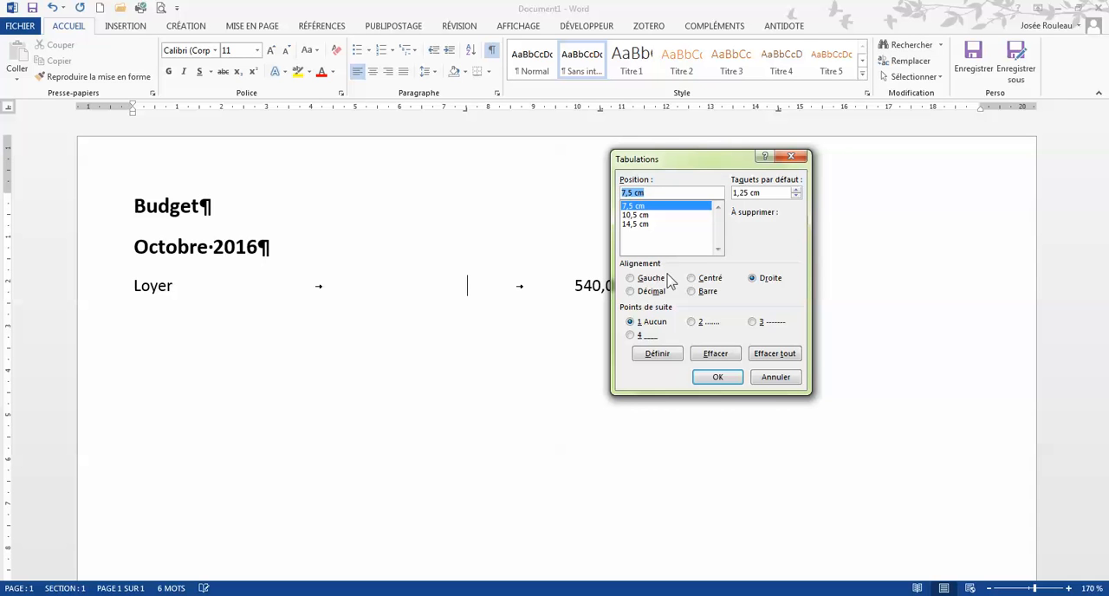
left_click(693, 323)
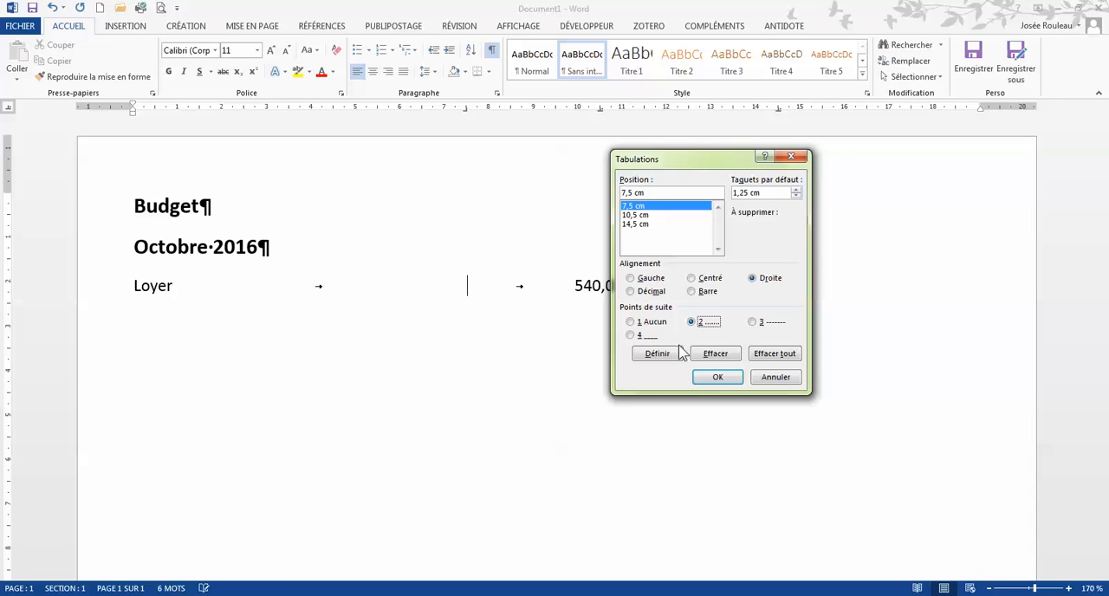
left_click(674, 355)
left_click(718, 377)
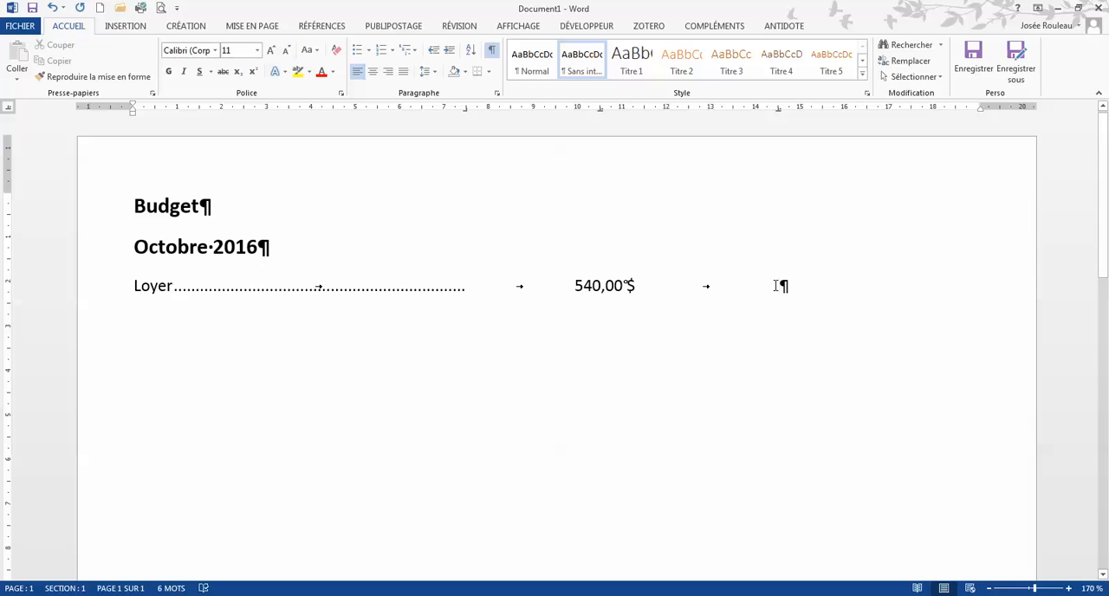
Add a line below Loyer with "Voiture" and the tab-aligned amount "320,50".
key("Return")
type("Voi")
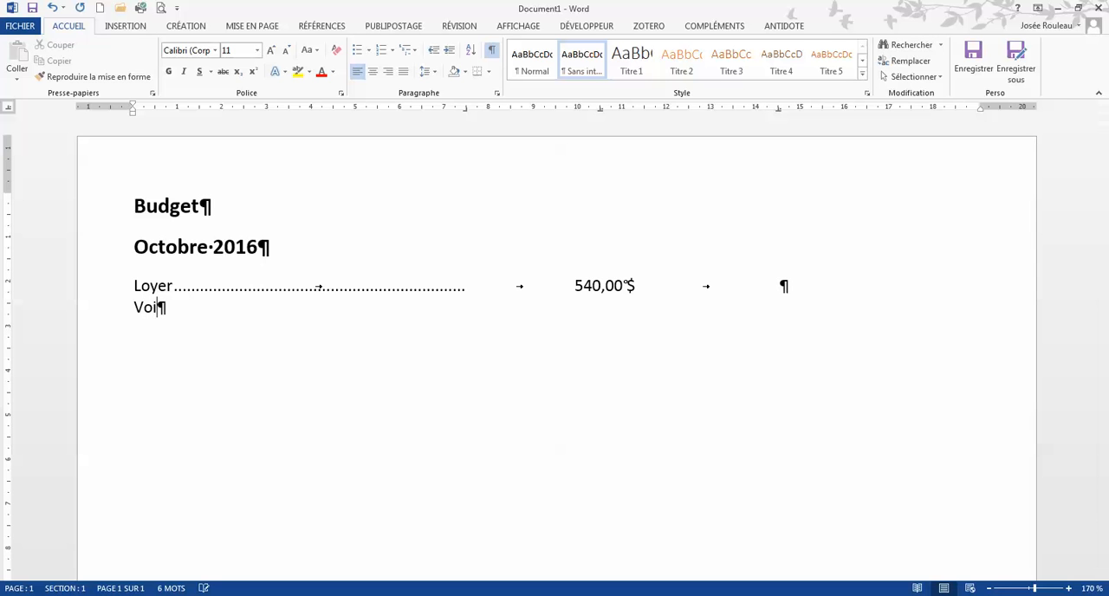
type("ture")
key("Tab")
key("Tab")
type("320,")
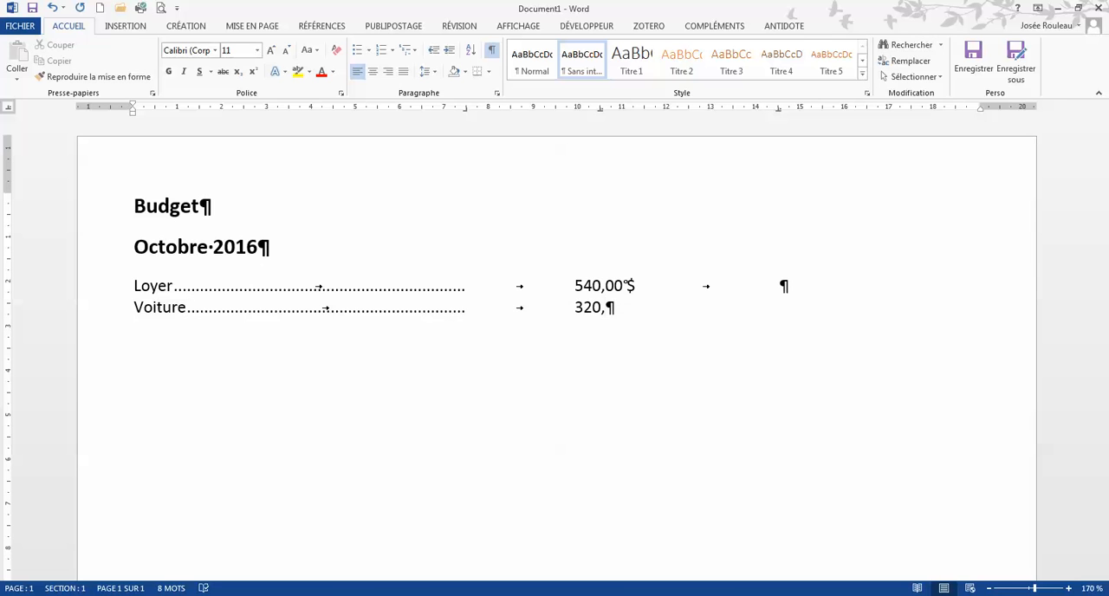
type("50")
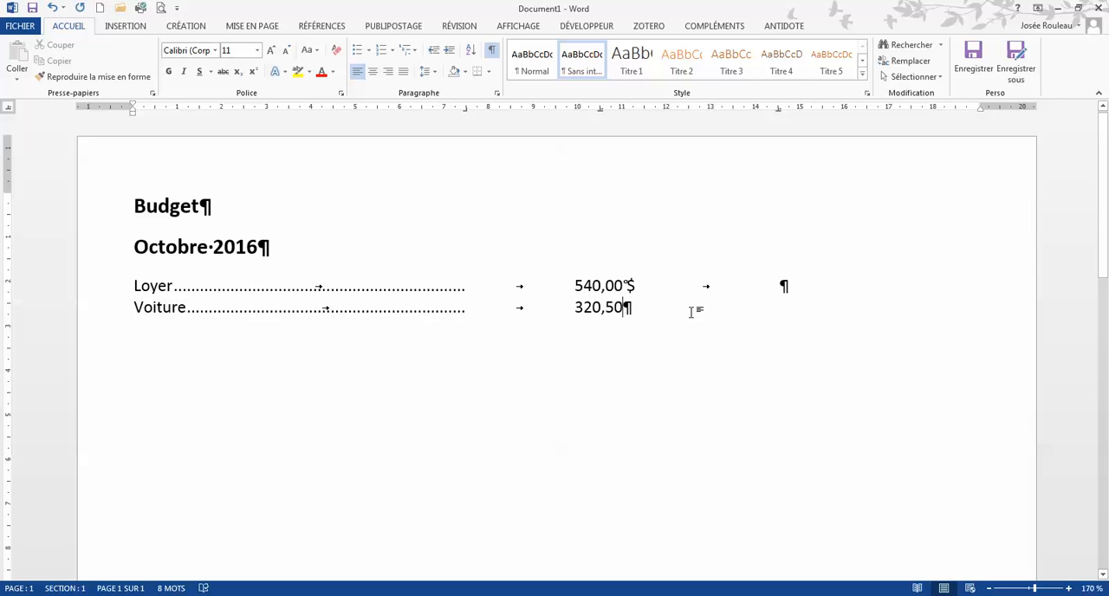
Add a line in the Normal style below Voiture and enter "1486,80 $" after a tab, with a non-breaking space before the dollar sign.
key("Return")
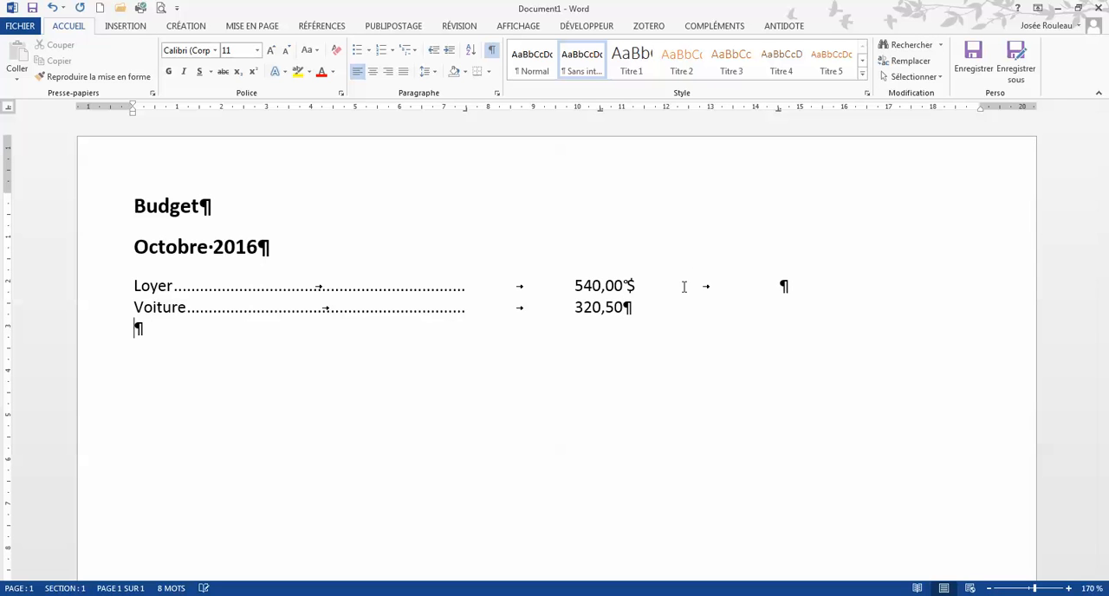
left_click(582, 71)
left_click(537, 64)
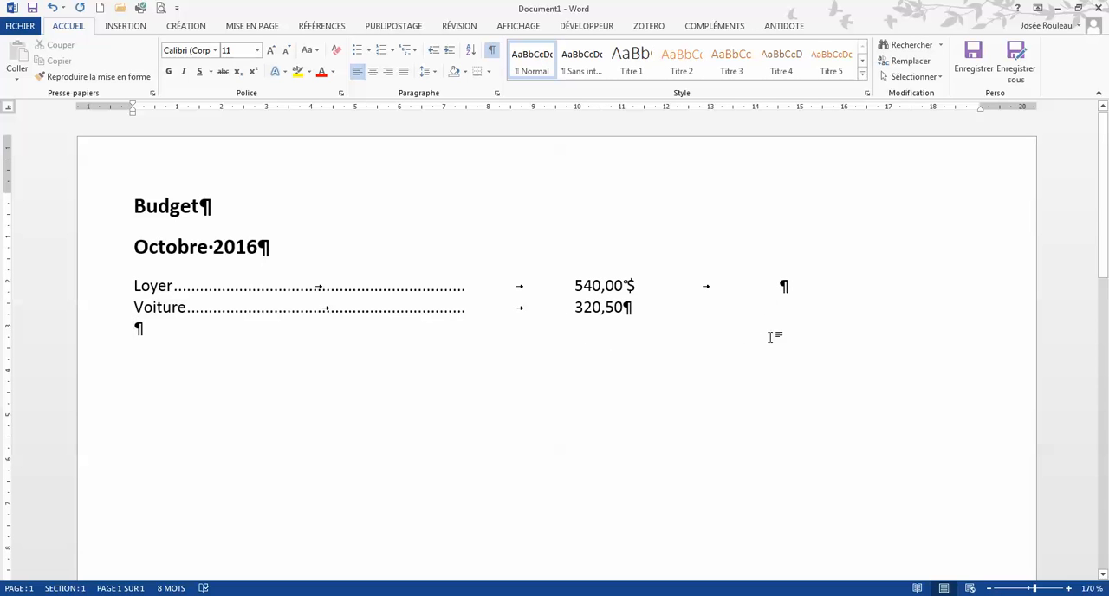
key("Tab")
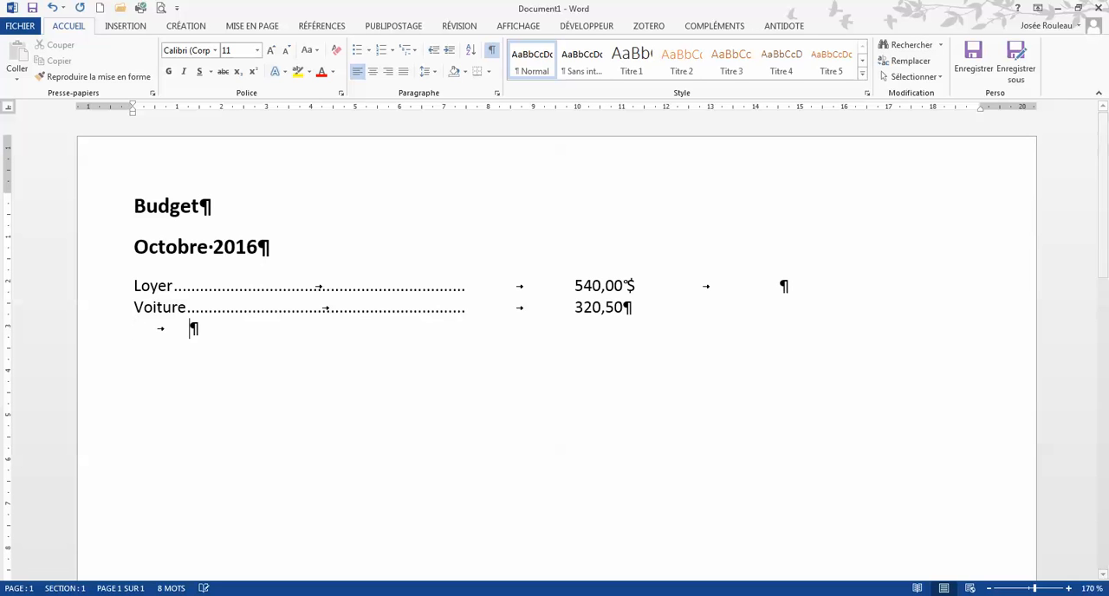
type("1")
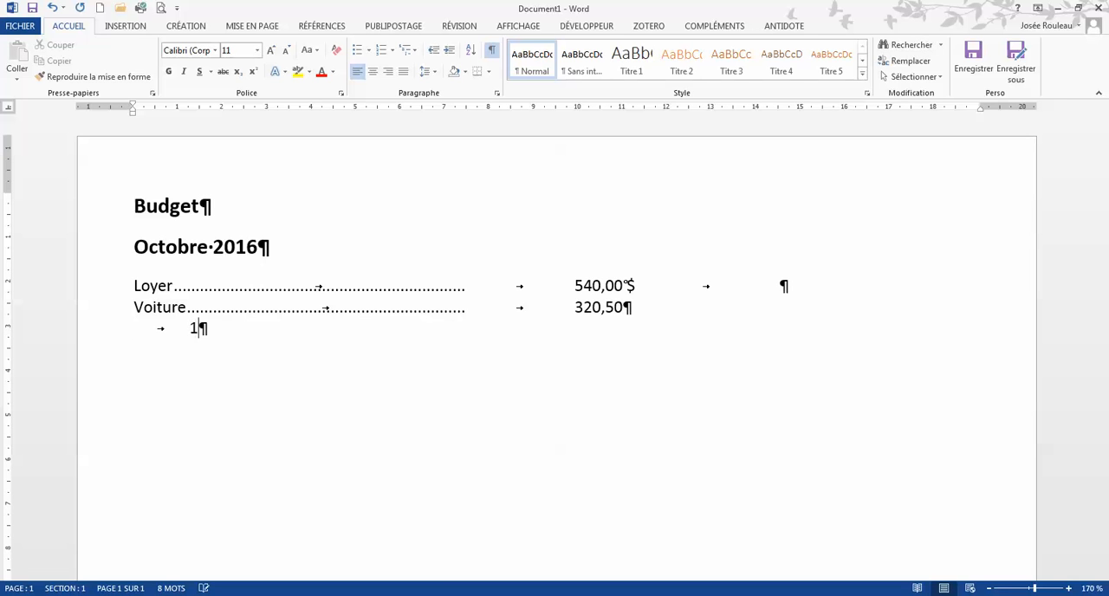
type("486,80")
key("ctrl+shift+space")
type("$")
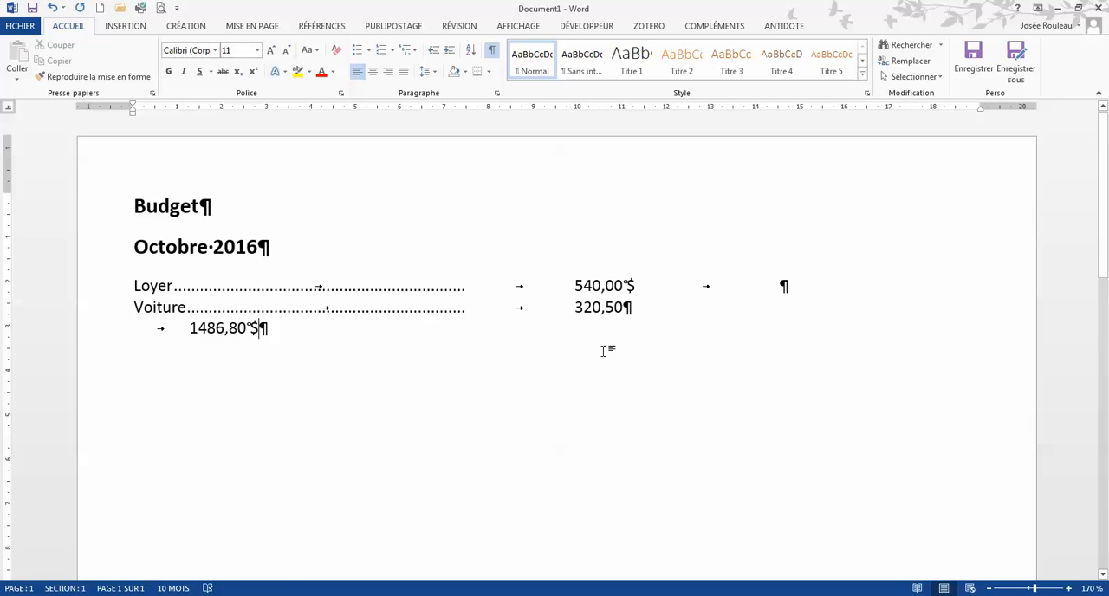
Insert a tab after "1486,80 $" and enter "3000,00 $" with a non-breaking space before the dollar sign.
key("Tab")
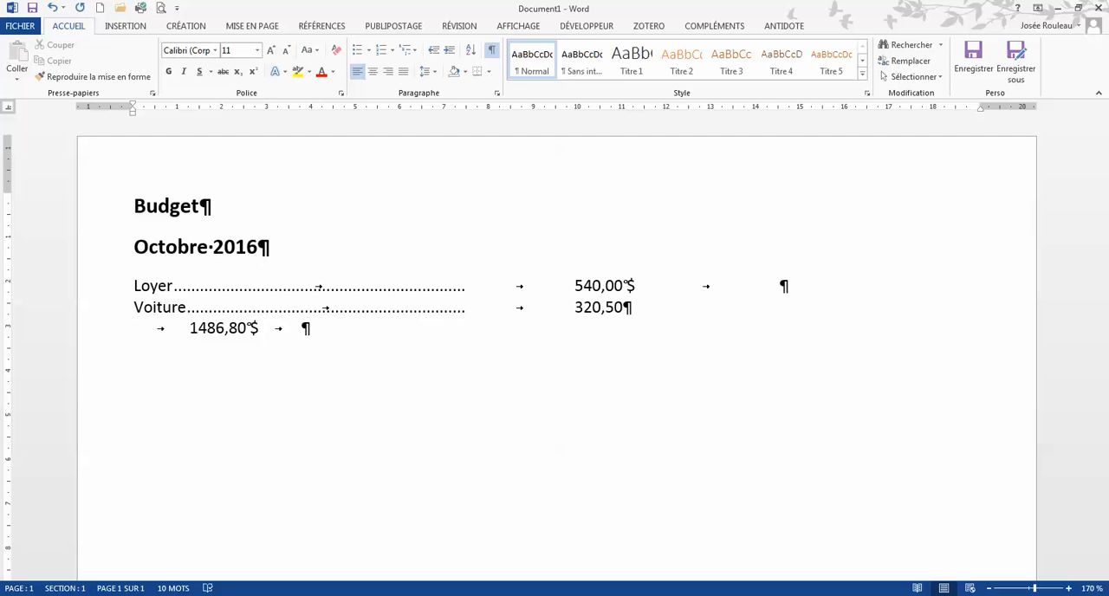
type("3000,00")
key("ctrl+shift+space")
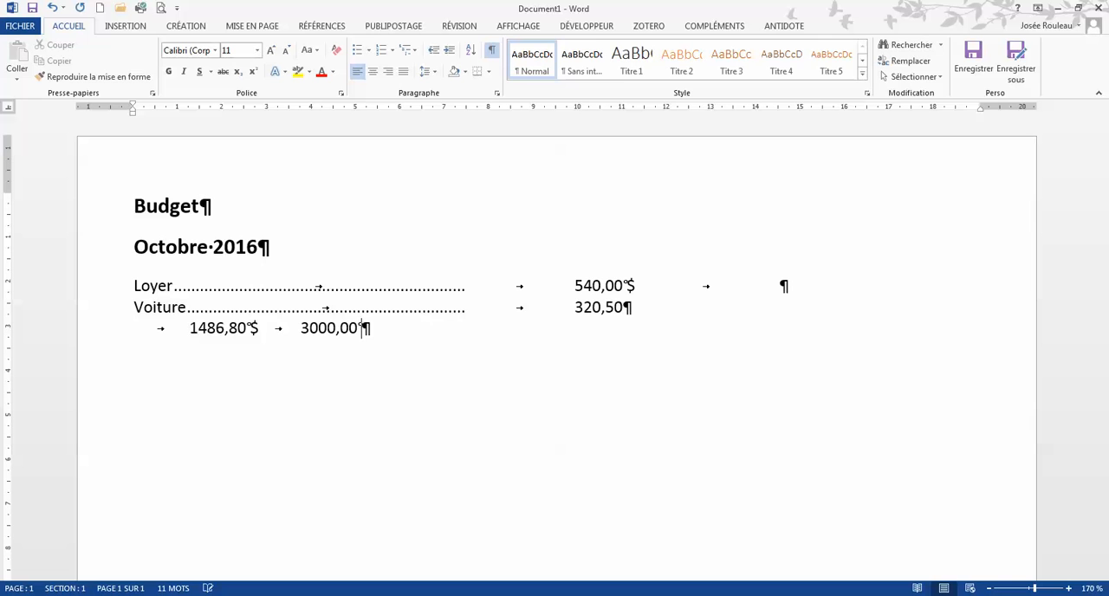
type("$")
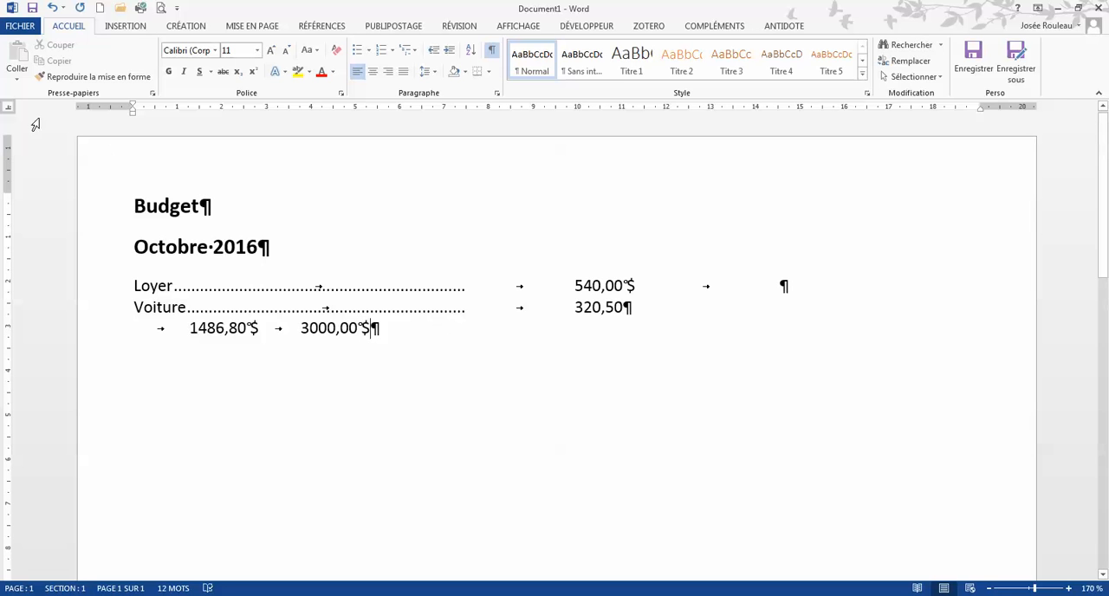
Set decimal tab stops at 10,5 cm and 14,5 cm on the totals line.
left_click(602, 109)
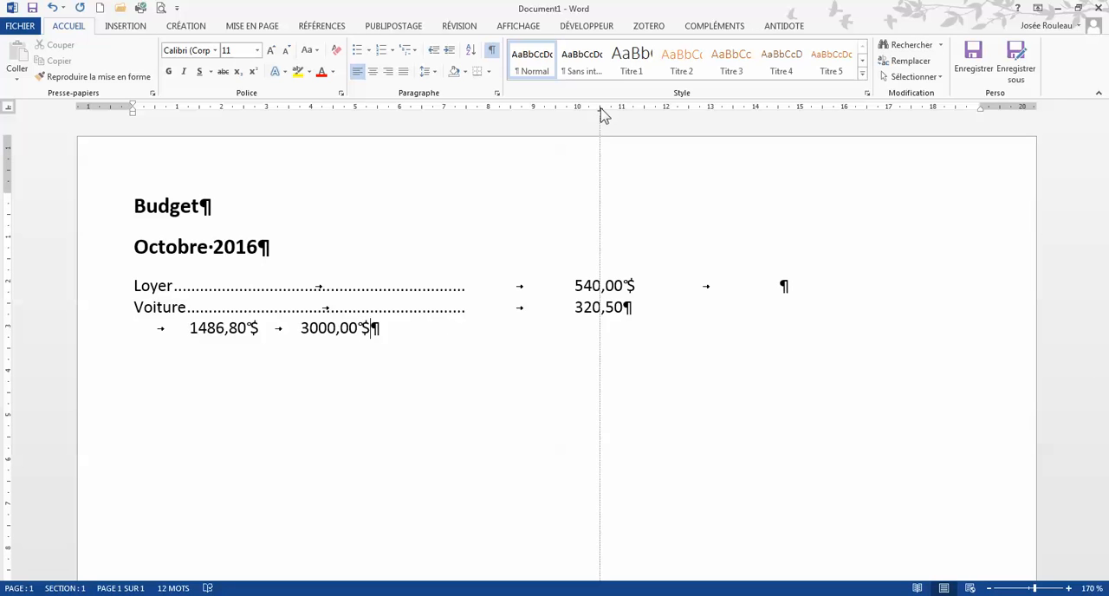
left_click(733, 110)
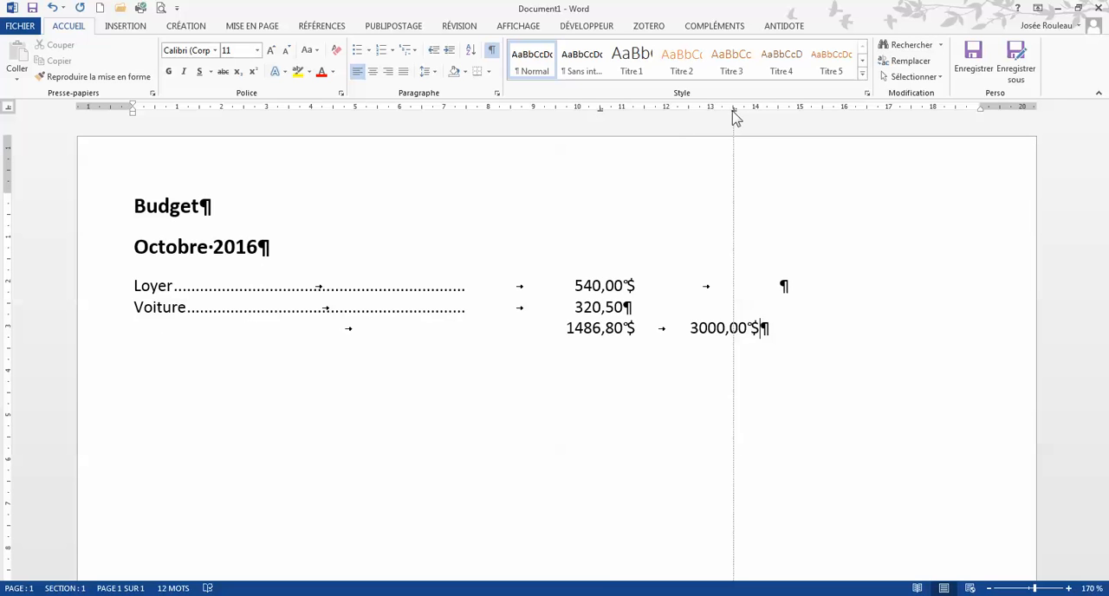
left_click_drag(733, 110, 776, 110)
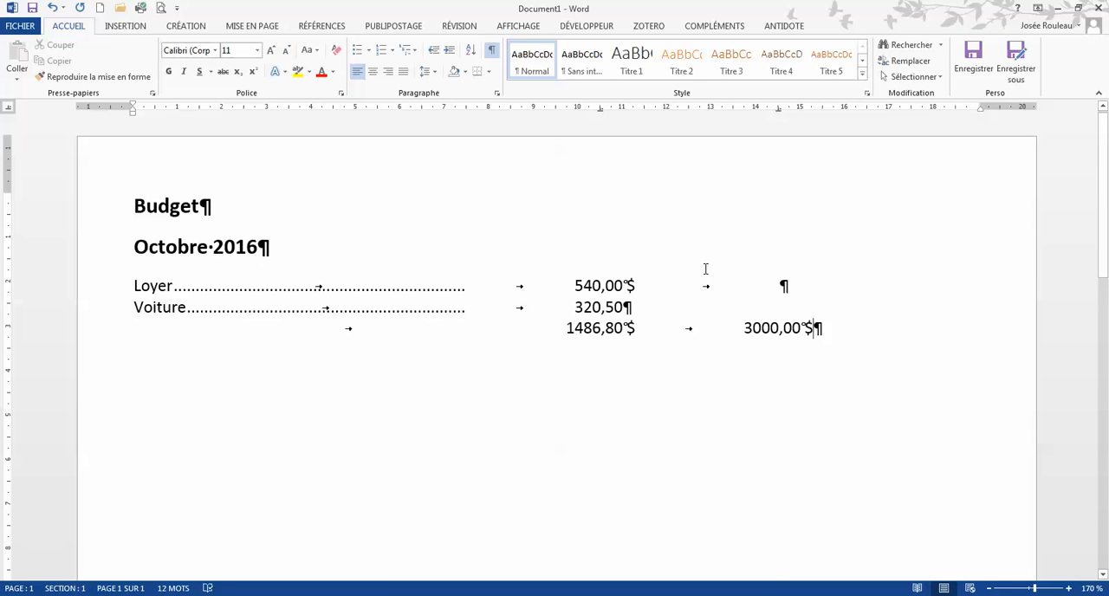
Insert a Normal-style line below "Octobre 2016" and enter the column heading "Débit" after a tab.
left_click(281, 248)
key("Return")
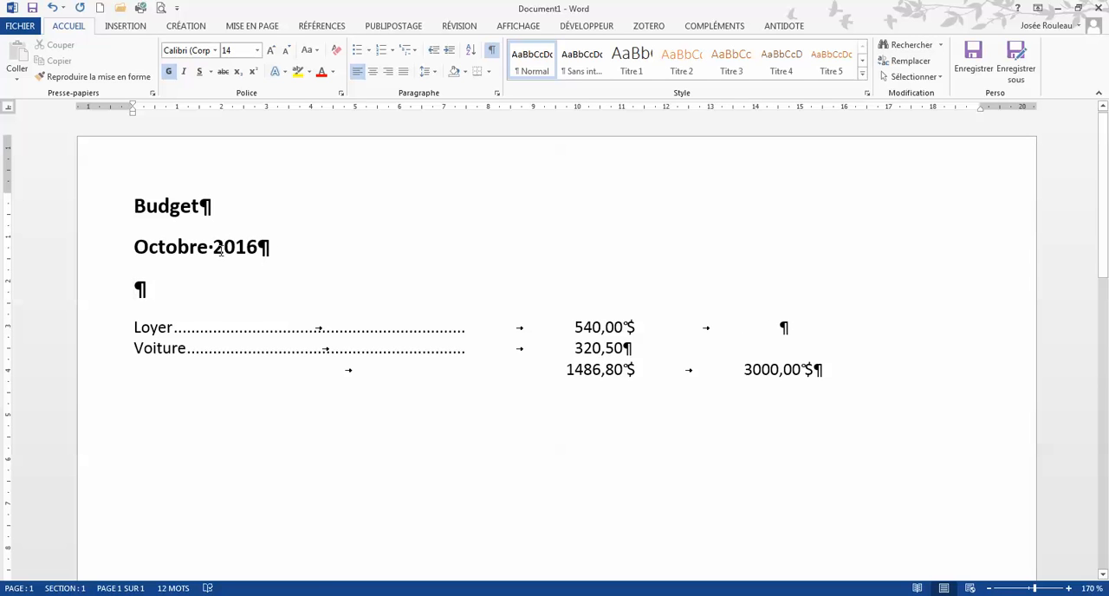
left_click(532, 62)
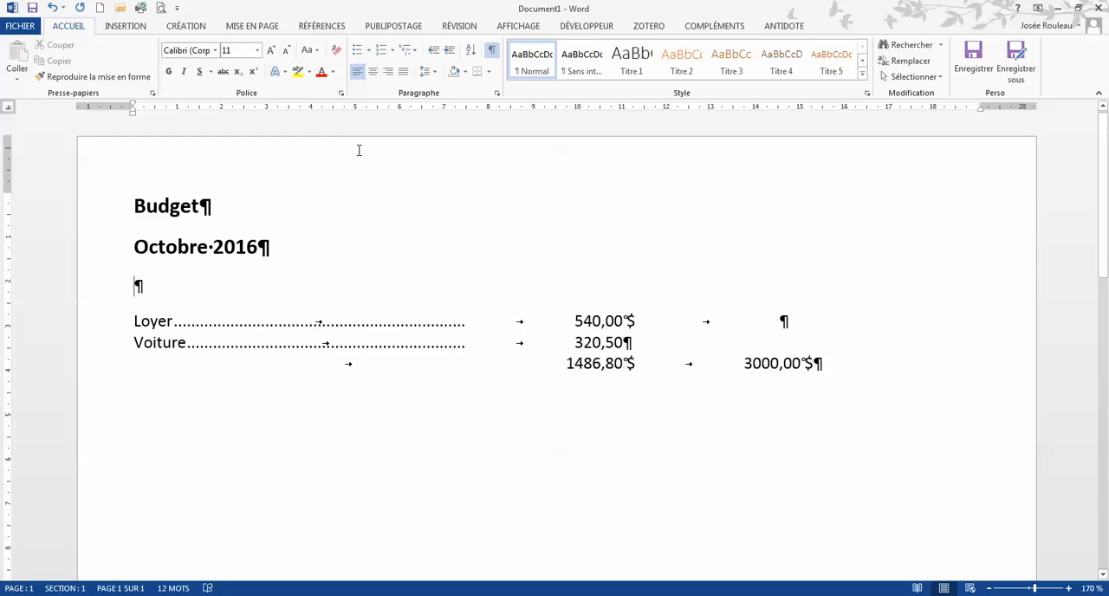
key("Tab")
type("C")
key("BackSpace")
type("Débit")
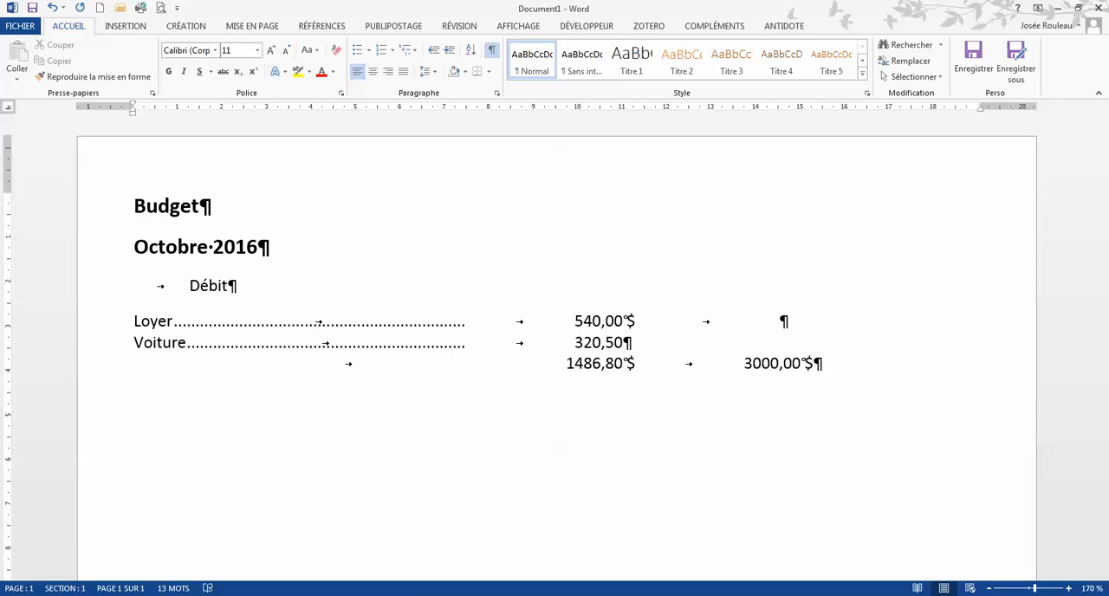
Insert a tab after "Débit" and enter the column heading "Crédit".
key("Tab")
type("Crédit")
Set centred tab stops at about 10,5 cm and 14,5 cm on the Débit and Crédit heading line.
left_click(8, 109)
left_click(9, 109)
left_click(8, 109)
left_click(10, 110)
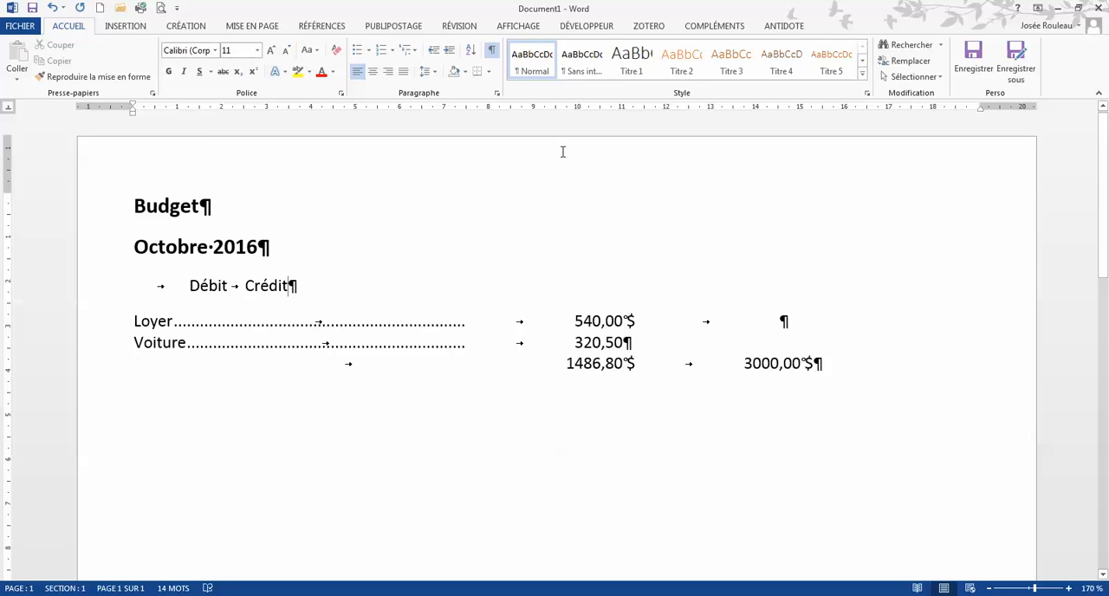
left_click(603, 108)
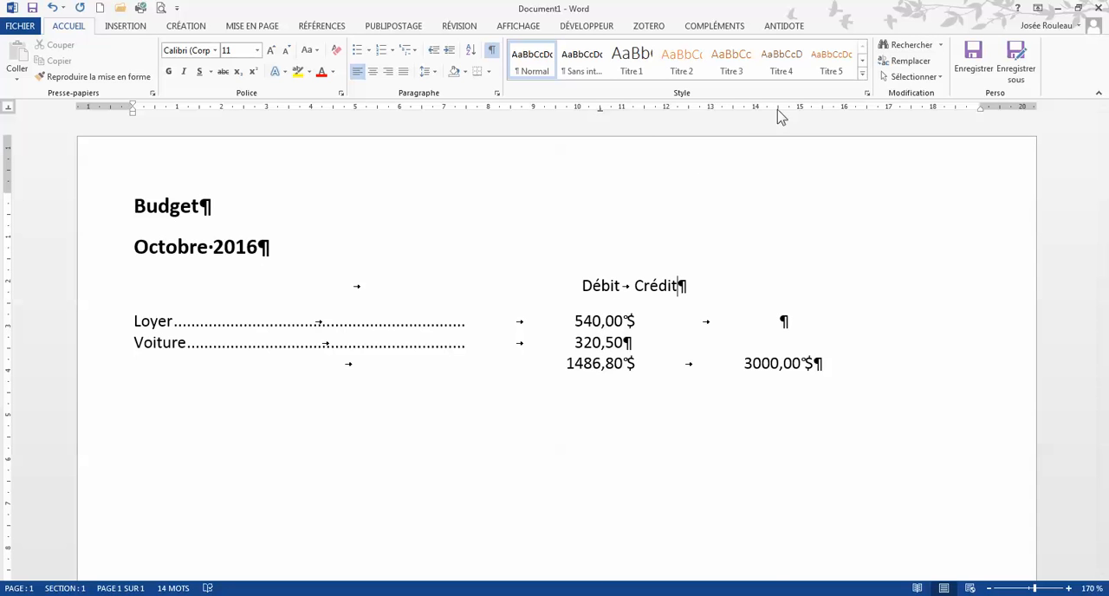
left_click_drag(774, 110, 787, 112)
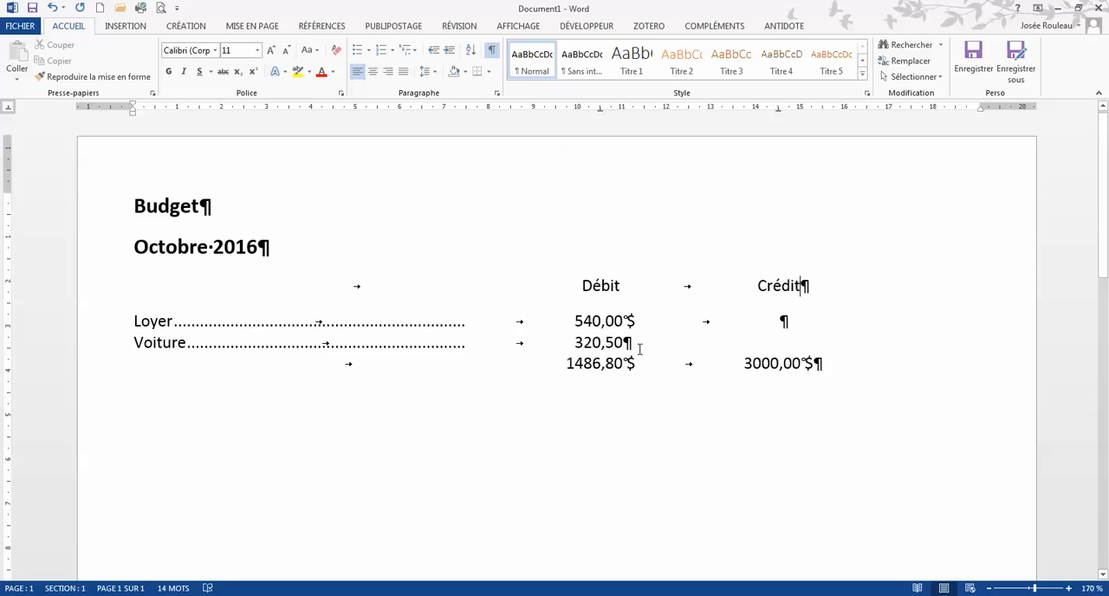
Apply a double underline to the totals "1486,80 $" and "3000,00 $".
left_click_drag(636, 364, 569, 355)
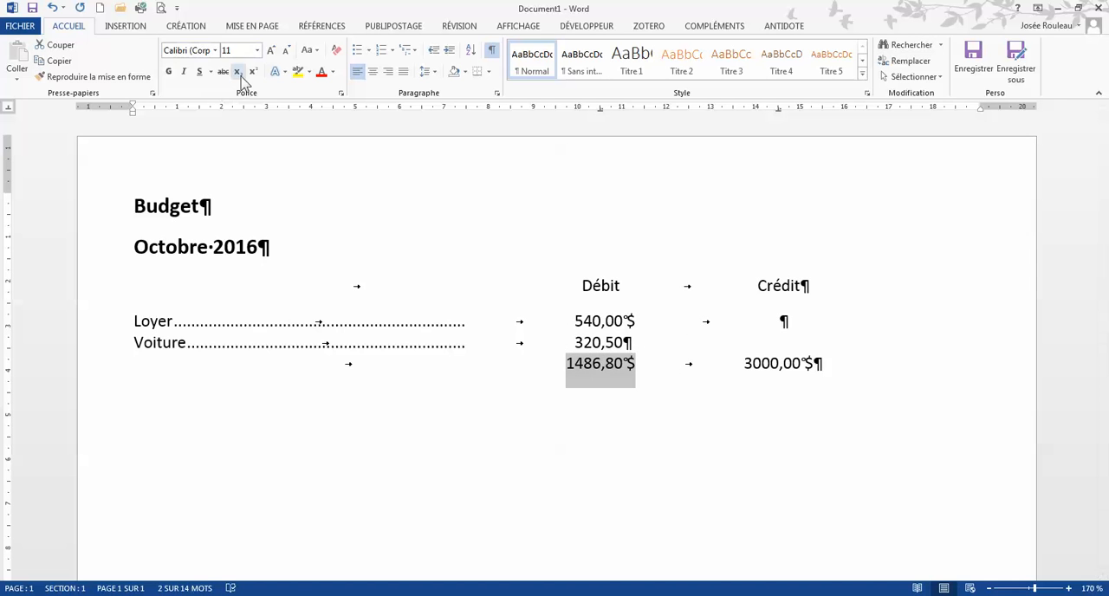
left_click(211, 72)
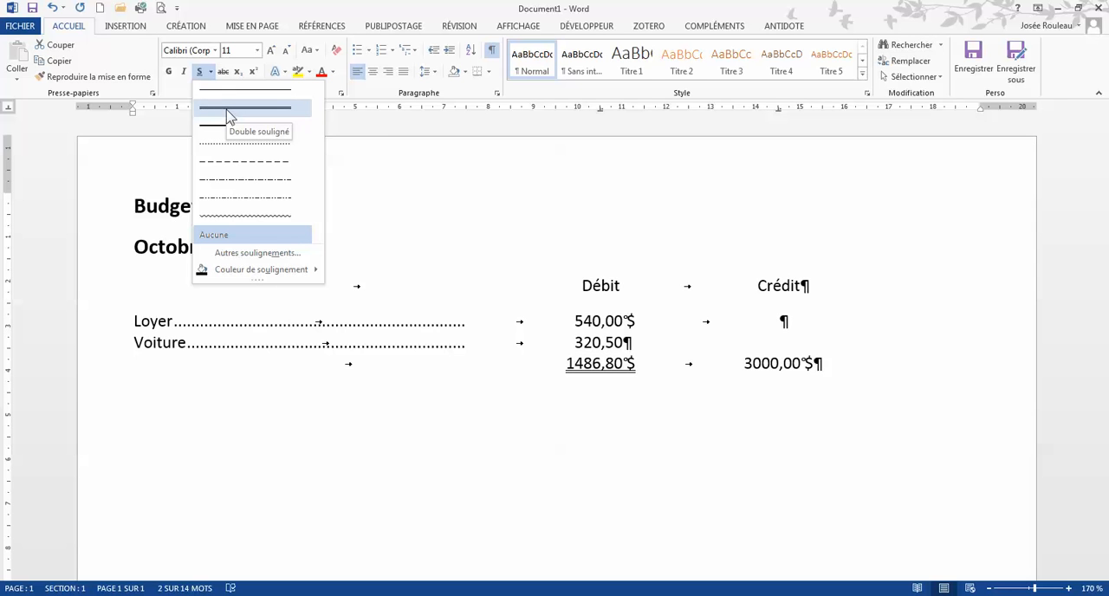
left_click(228, 114)
left_click_drag(814, 365, 746, 363)
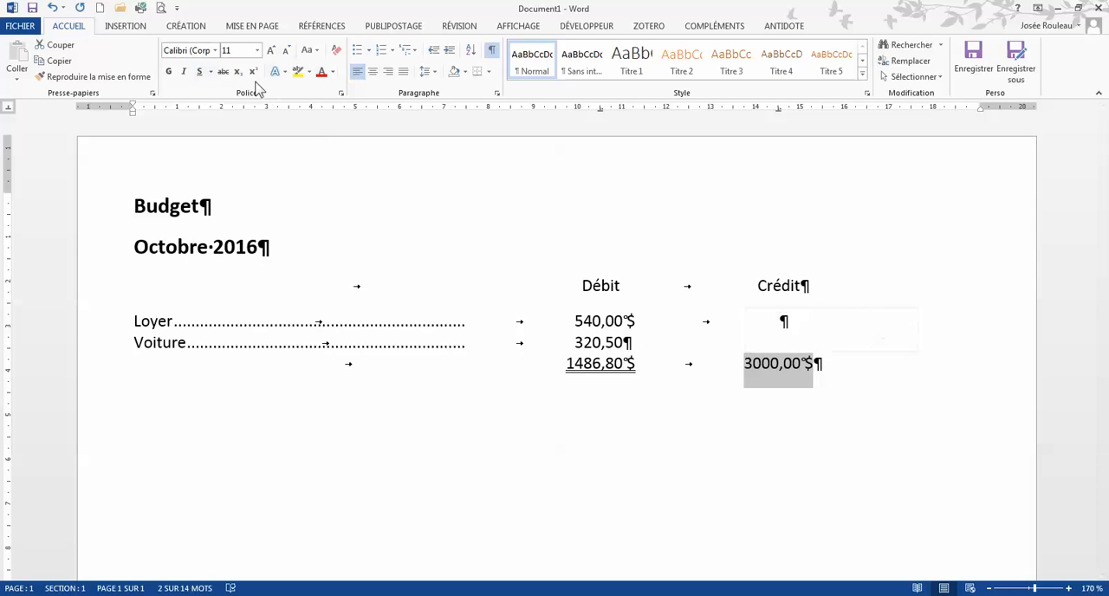
left_click(211, 72)
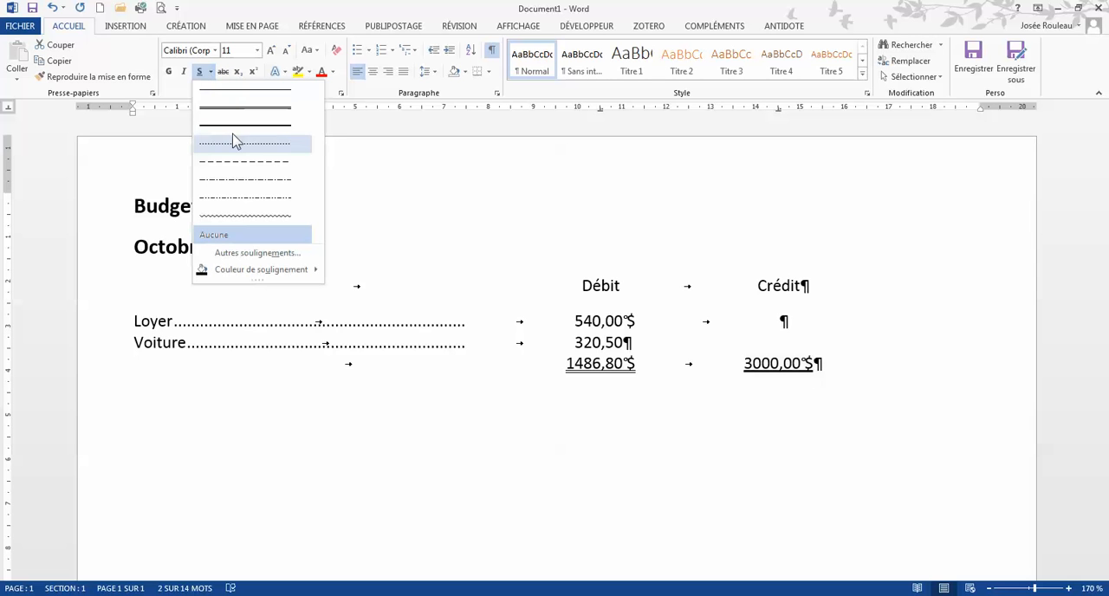
left_click(246, 113)
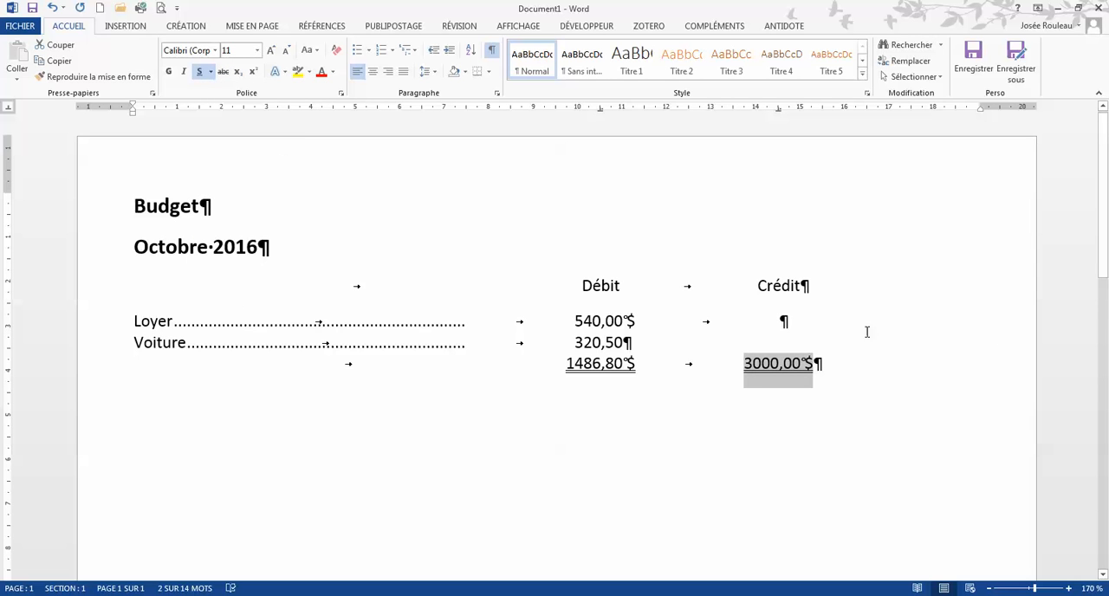